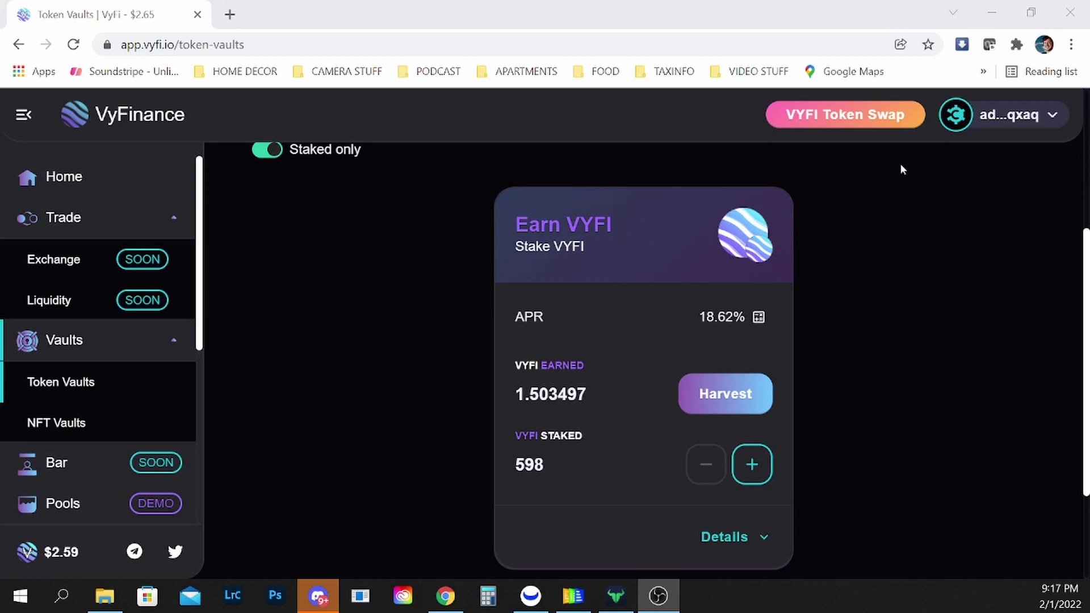
- Review the connected wallet's address, balances and recent transactions, then close the details
left_click(964, 116)
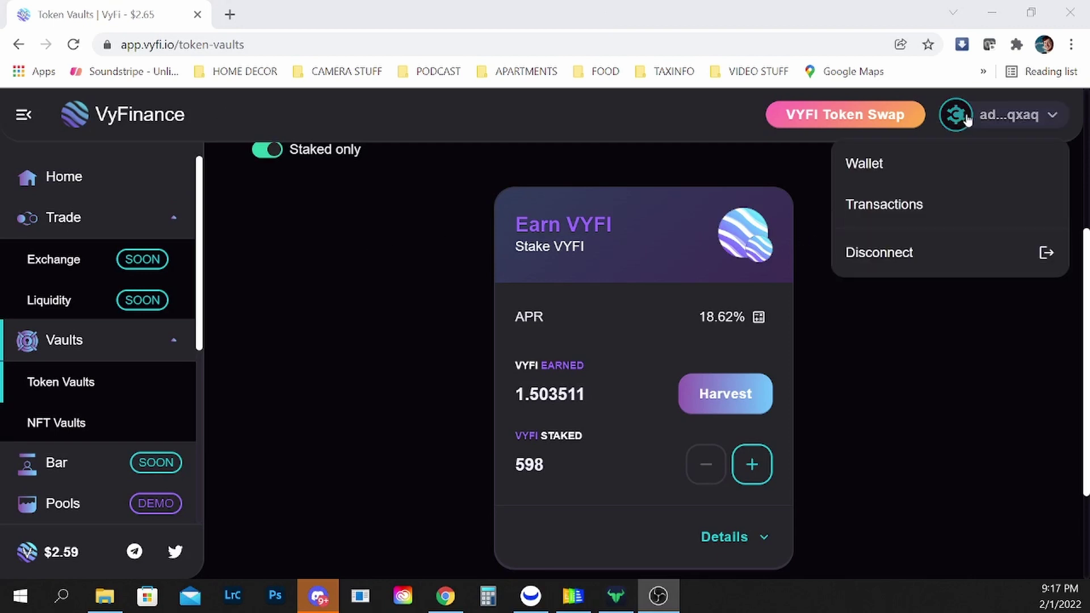
left_click(908, 171)
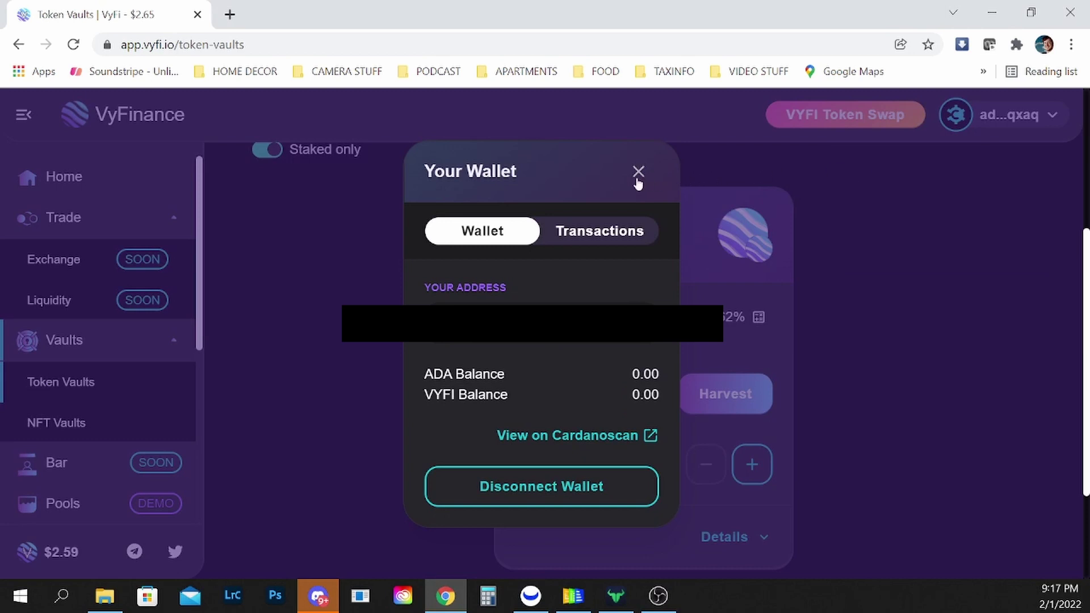
left_click(612, 235)
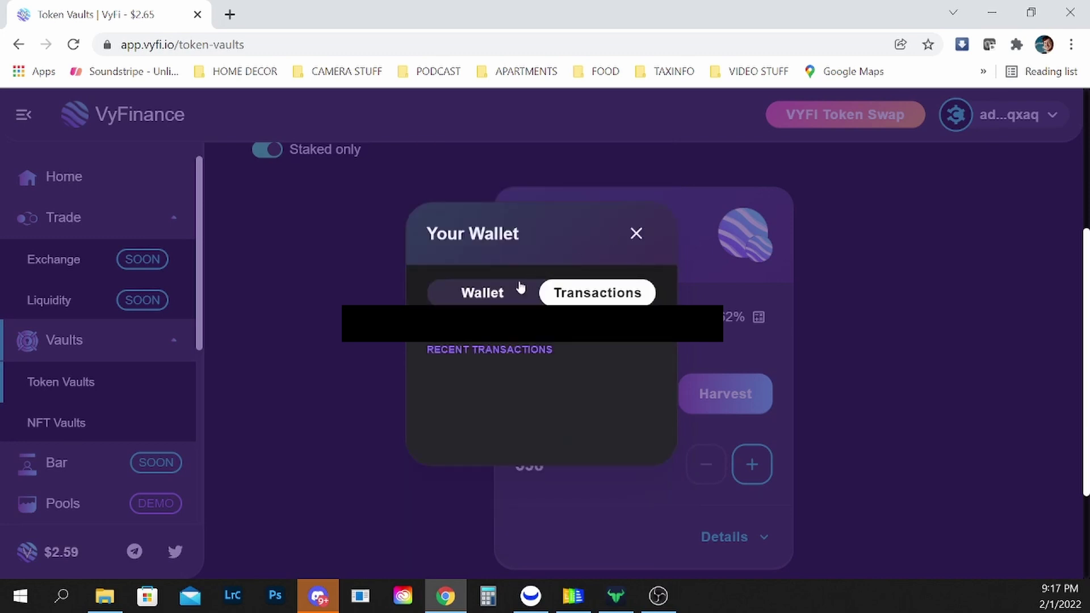
left_click(509, 296)
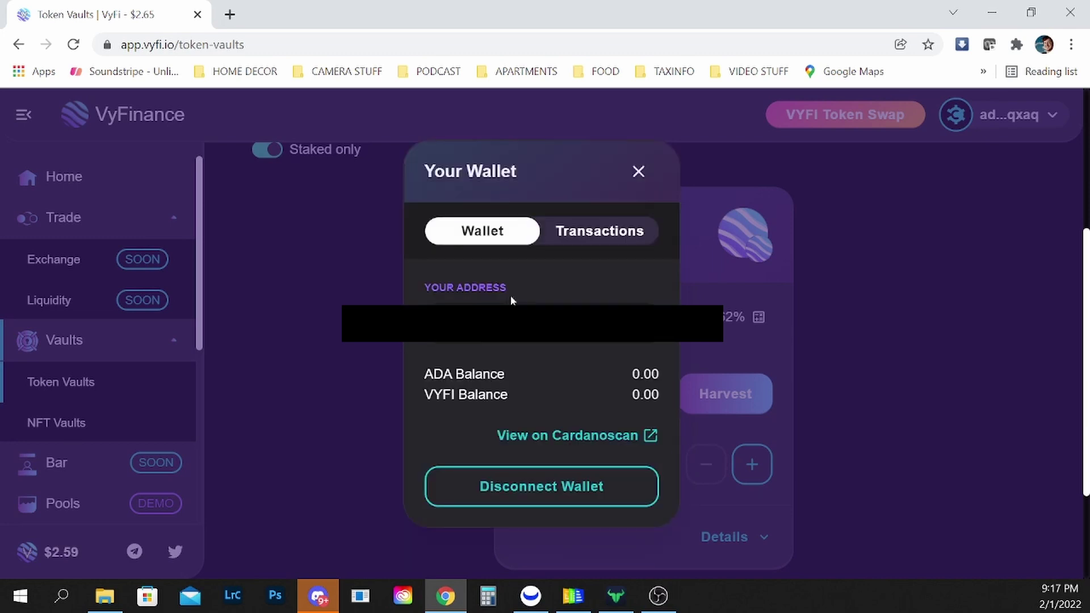
left_click(638, 171)
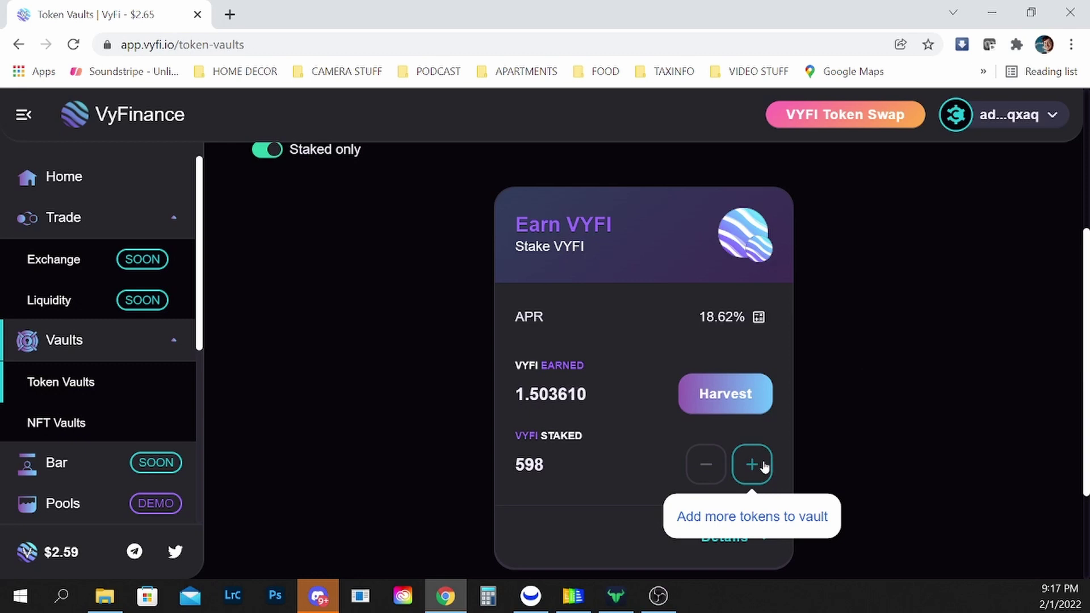
- Harvest the Earn VYFI vault by sending the 1.198785 ADA dust amount
scroll(866, 399, "down", 3)
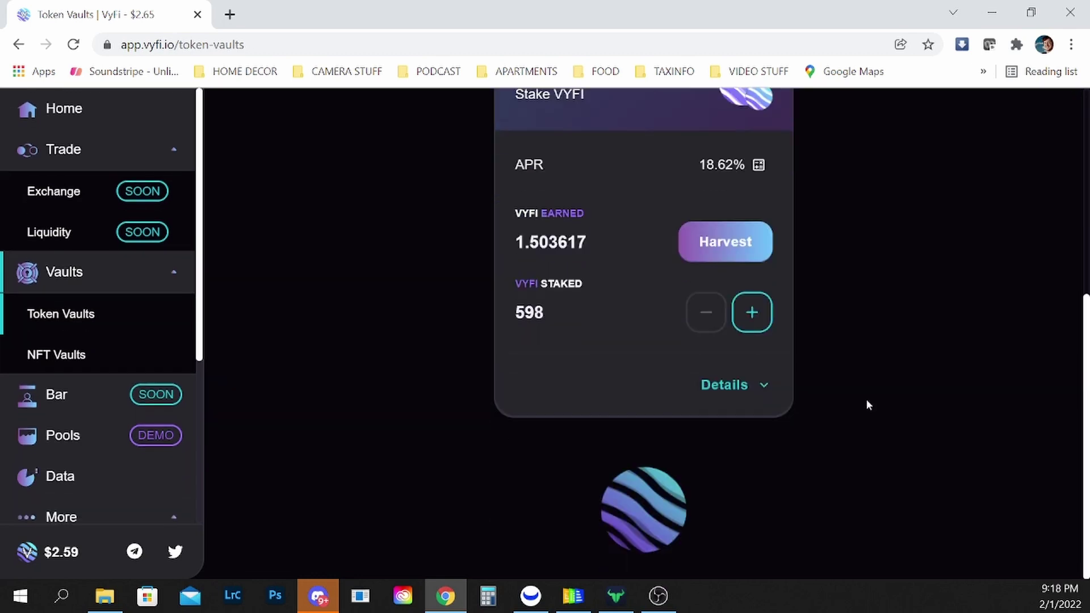
left_click(760, 388)
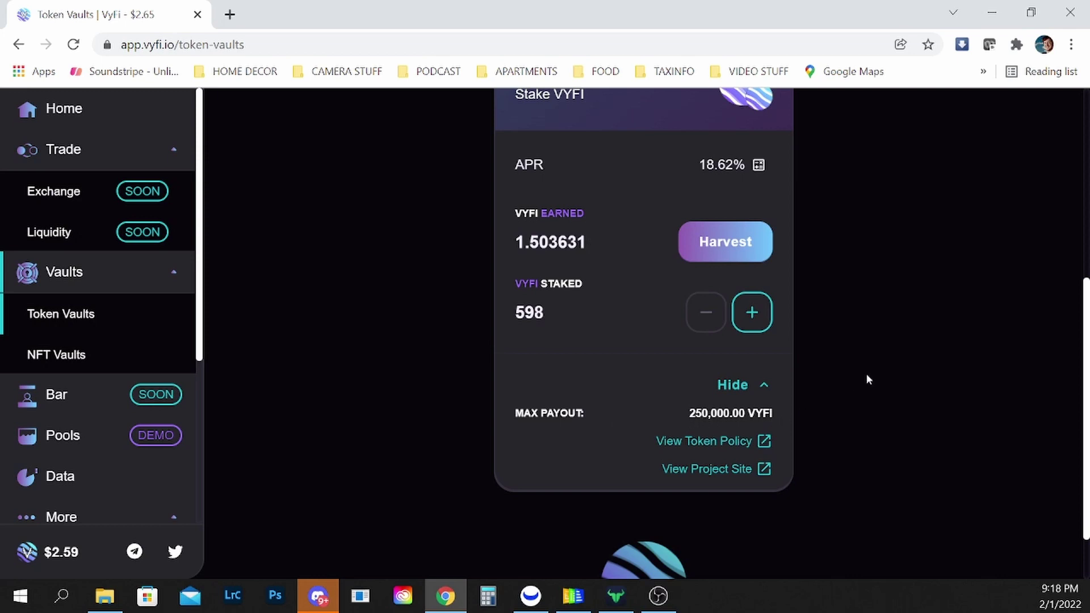
scroll(865, 375, "up", 3)
left_click(746, 384)
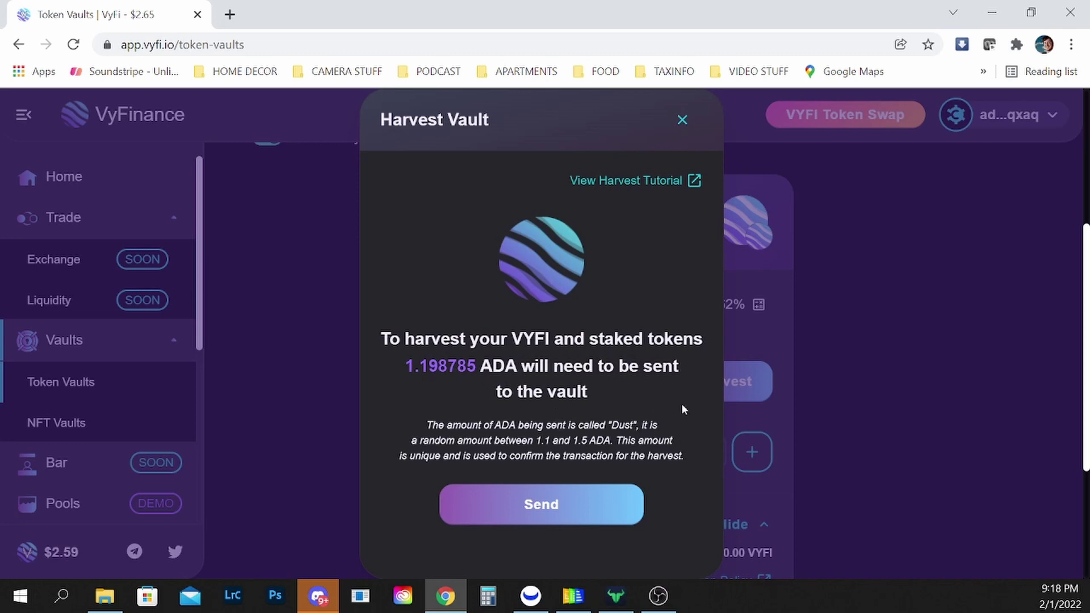
left_click(602, 514)
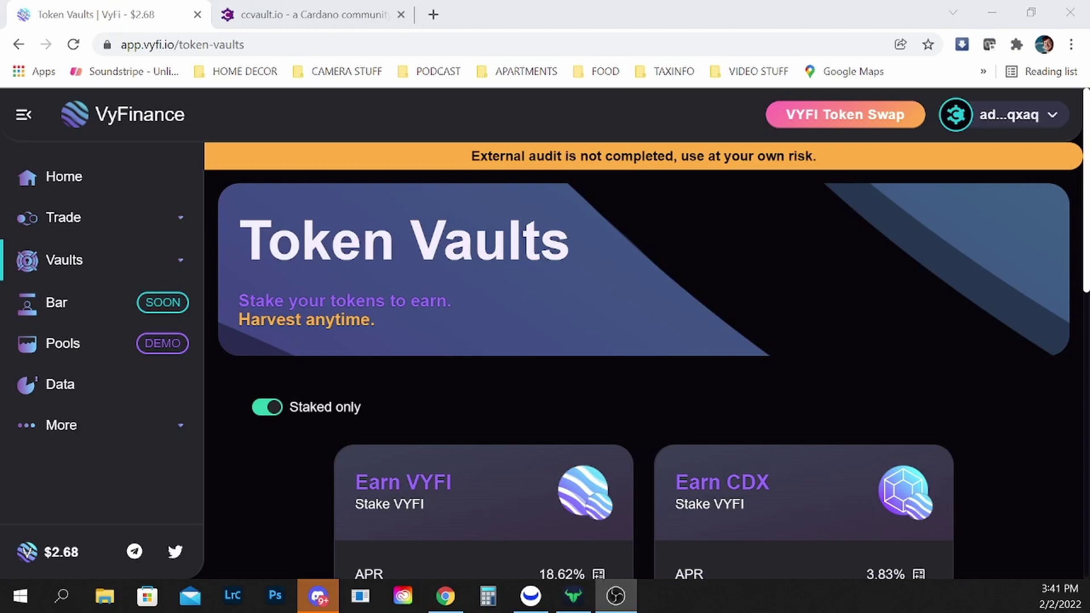
left_click(1010, 114)
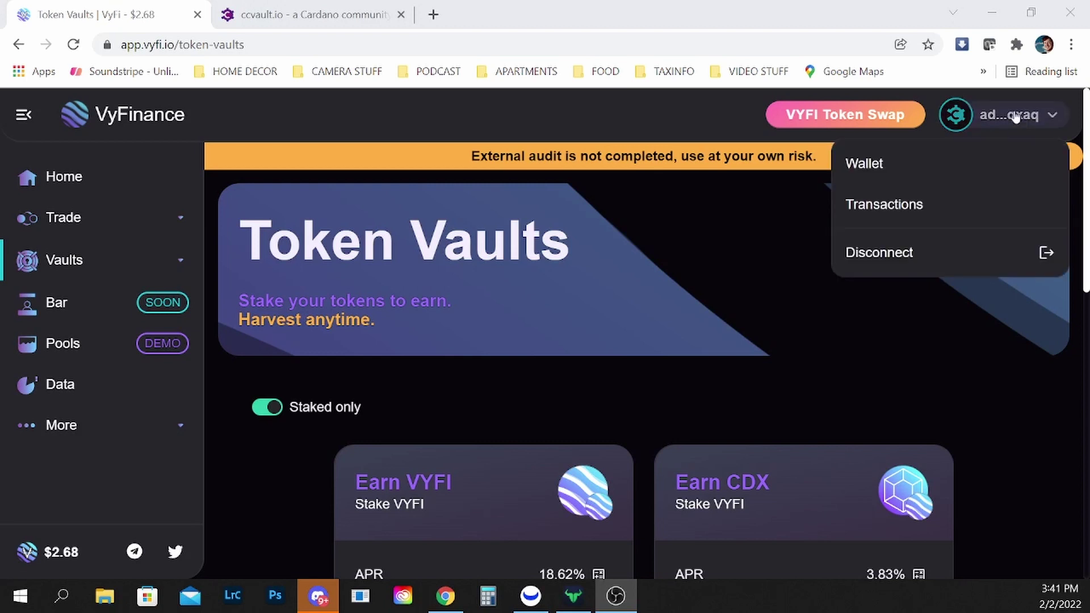
left_click(910, 158)
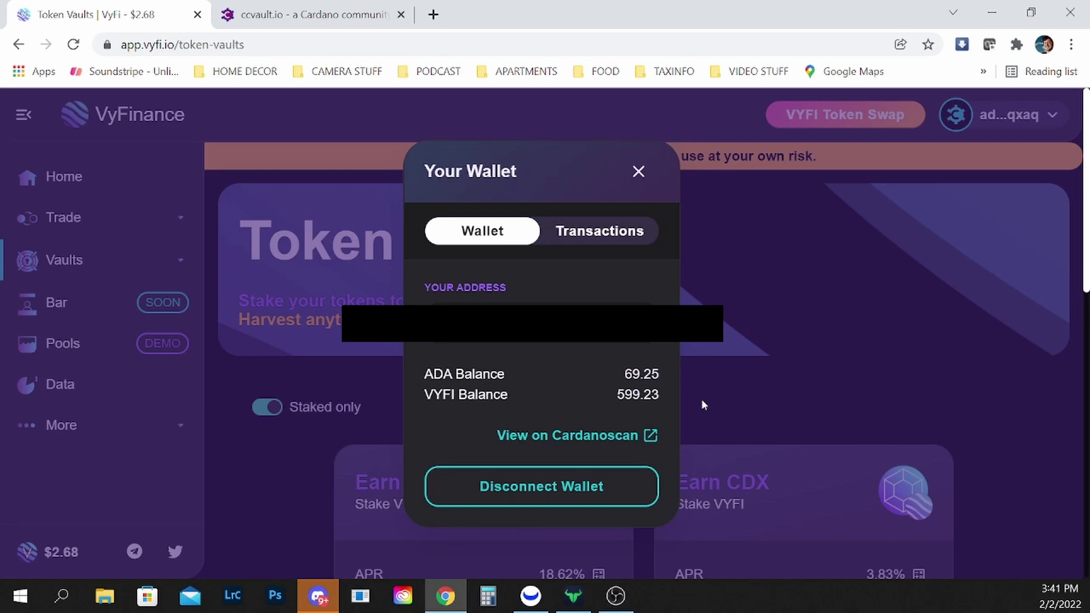
left_click(609, 233)
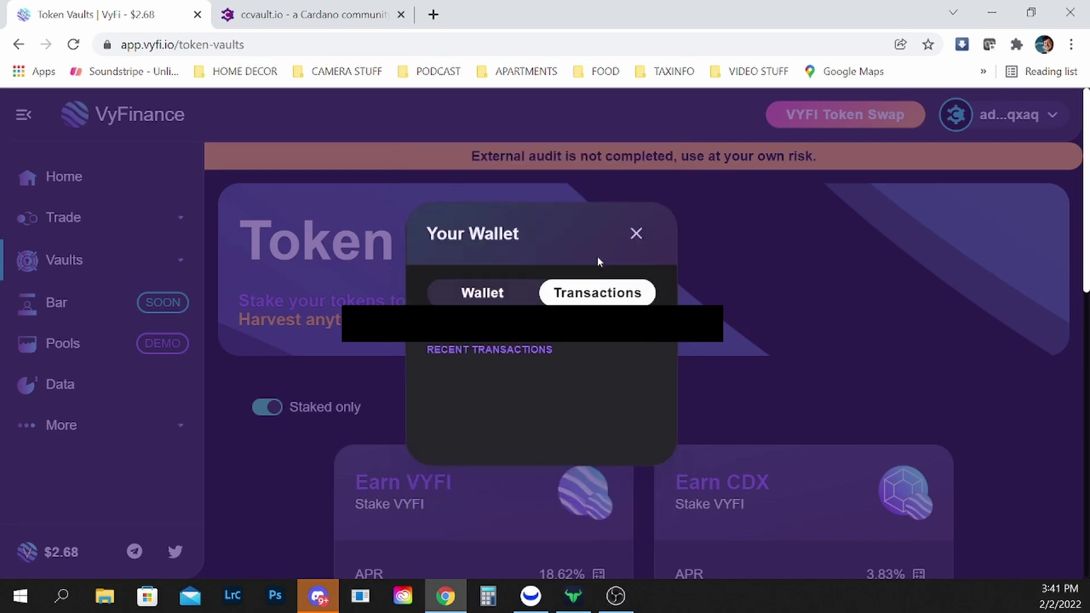
left_click(511, 295)
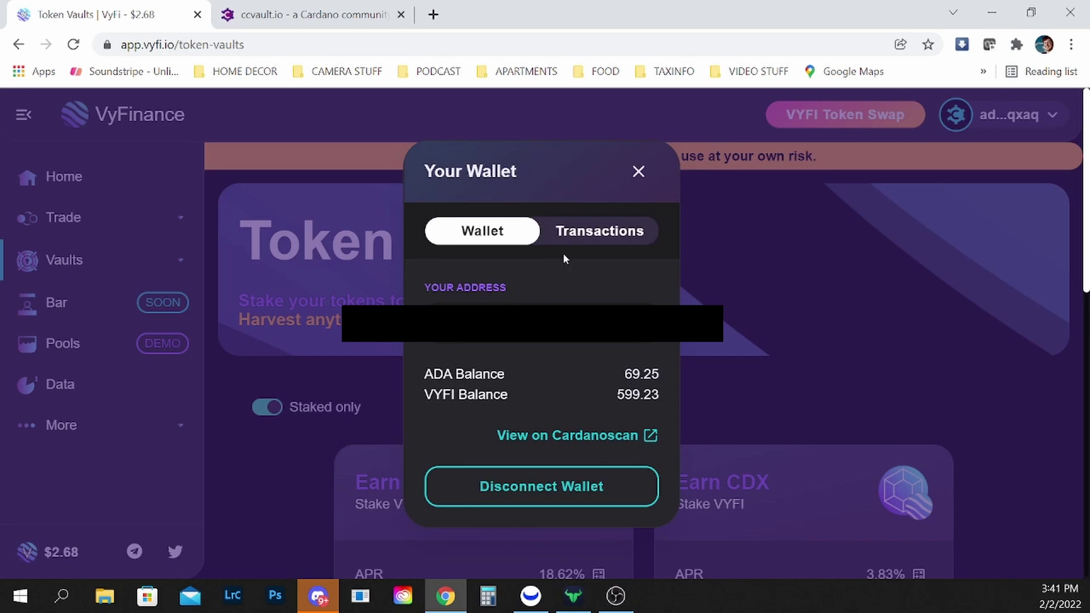
left_click(639, 172)
- Stake the maximum 599.230533 VYFI in Earn VYFI; submission fails with a 400 error
scroll(260, 369, "down", 4)
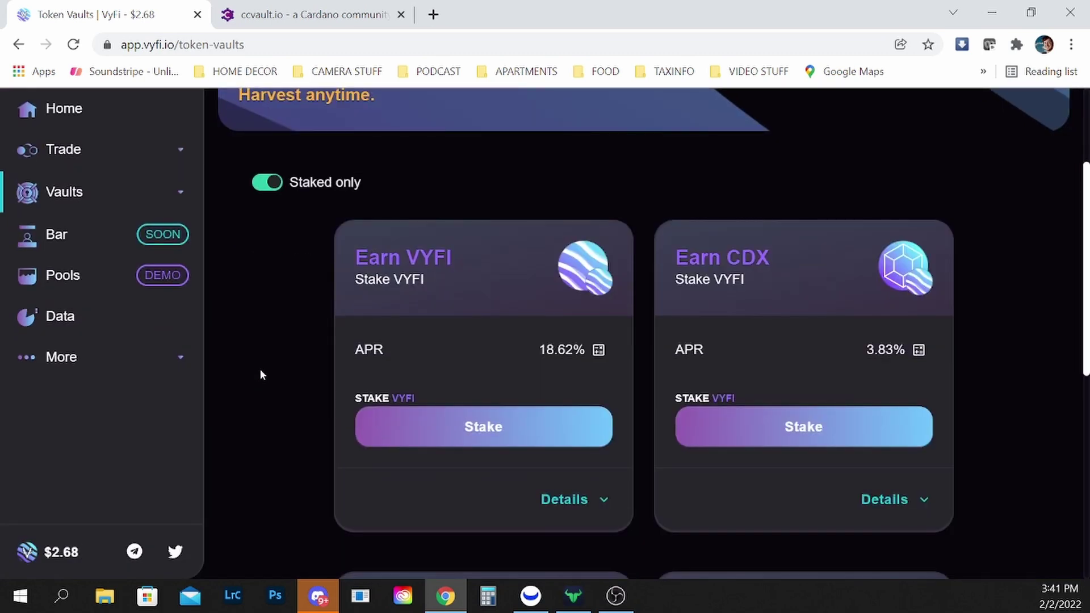
left_click(482, 423)
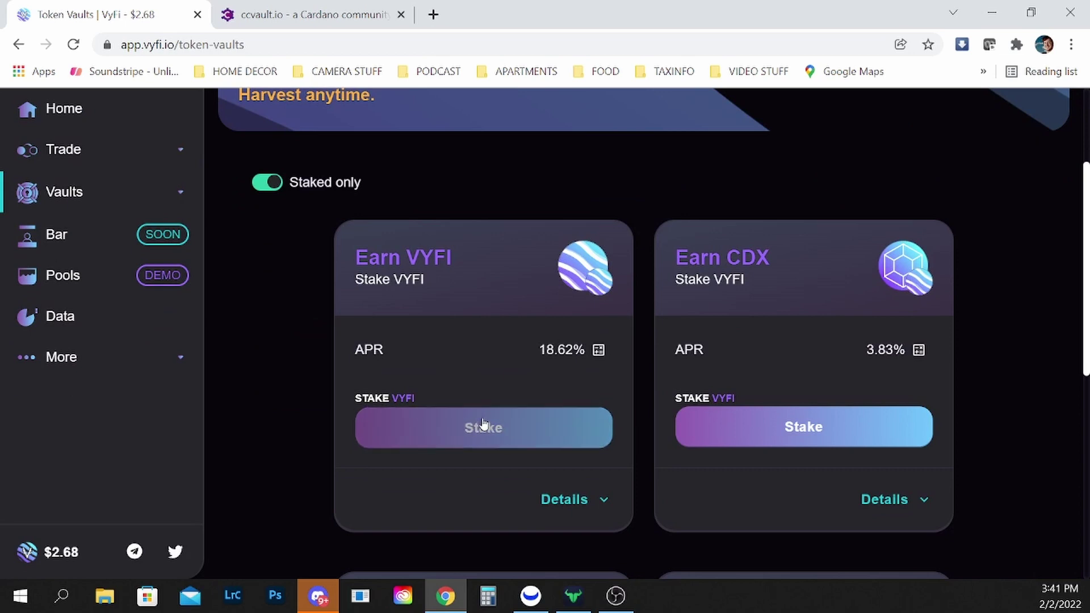
left_click(483, 424)
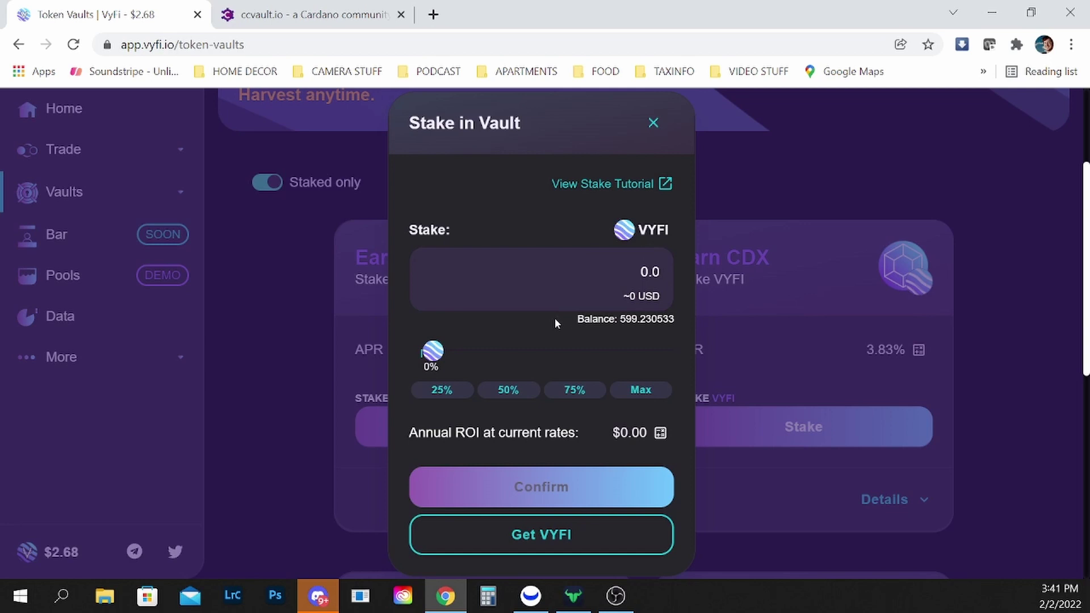
left_click(651, 388)
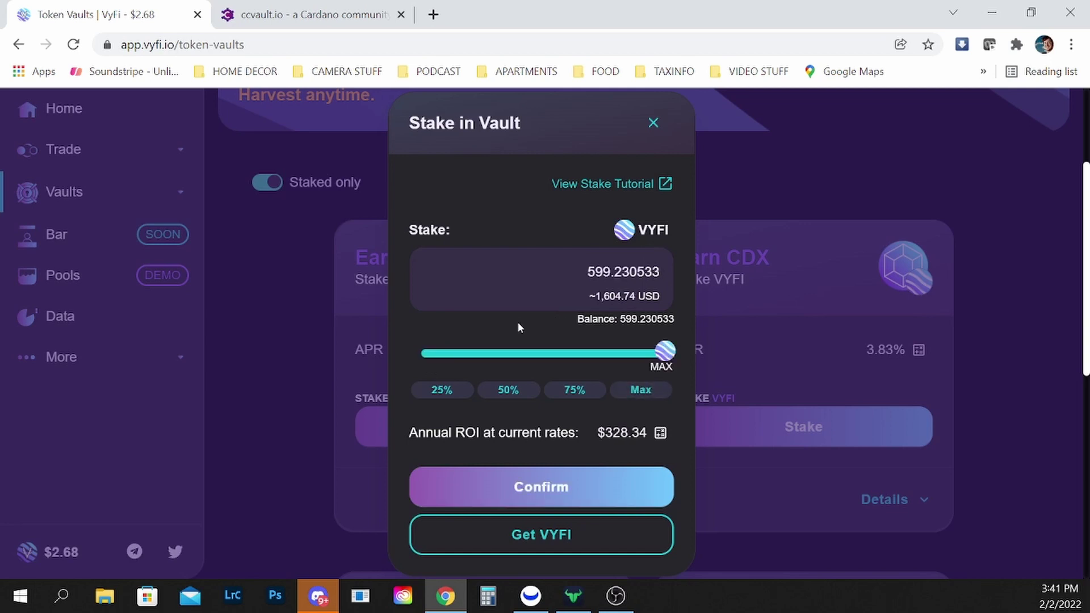
left_click(565, 488)
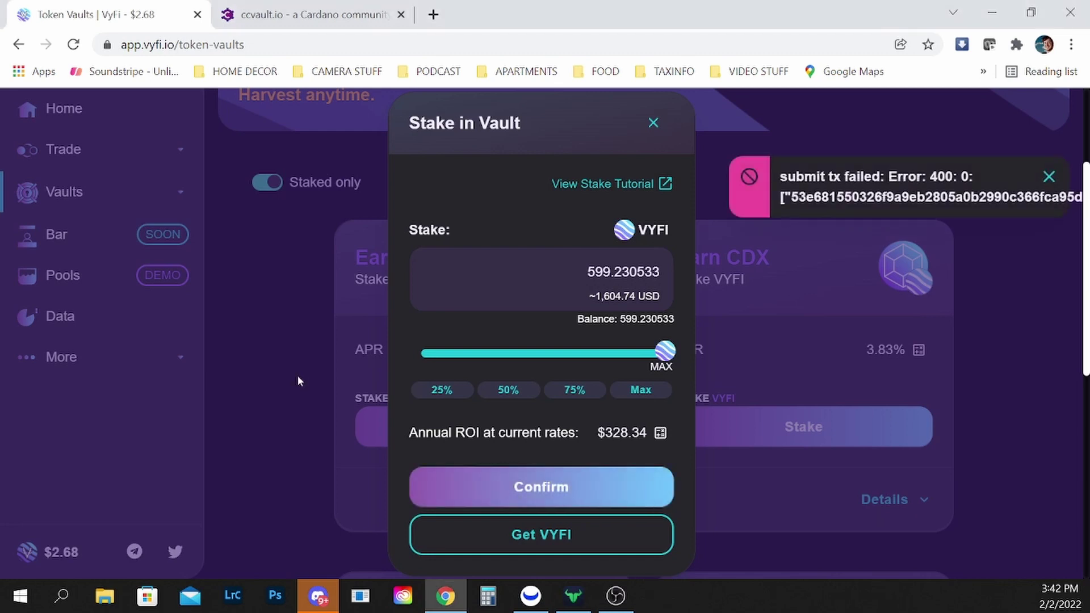
- Retry the stake, dismiss the failed-transaction error, check ccvault.io, and close the stake form
left_click(584, 487)
left_click(1049, 178)
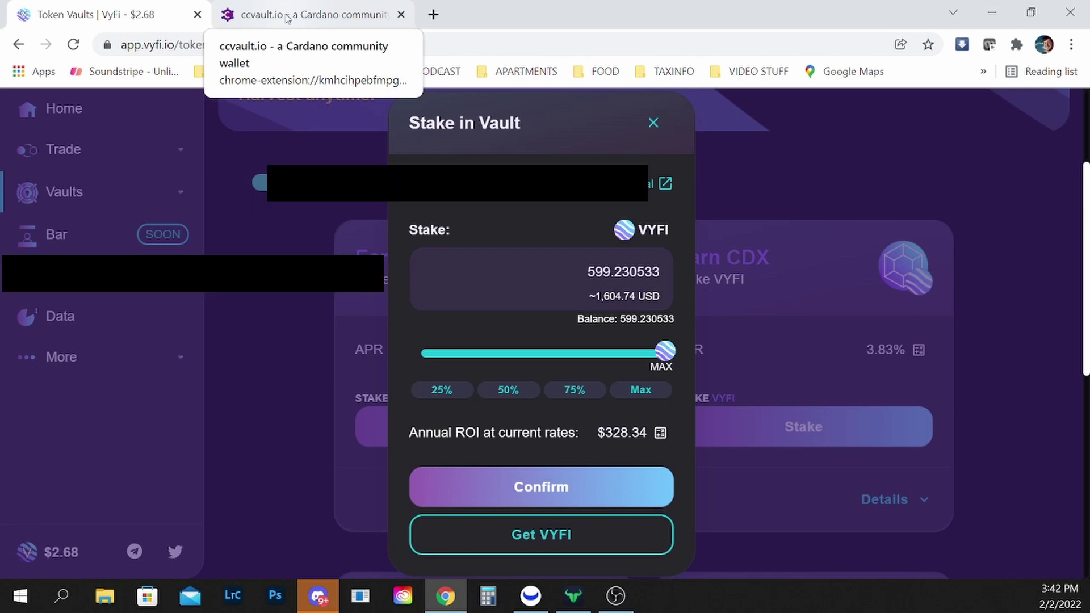
left_click(287, 17)
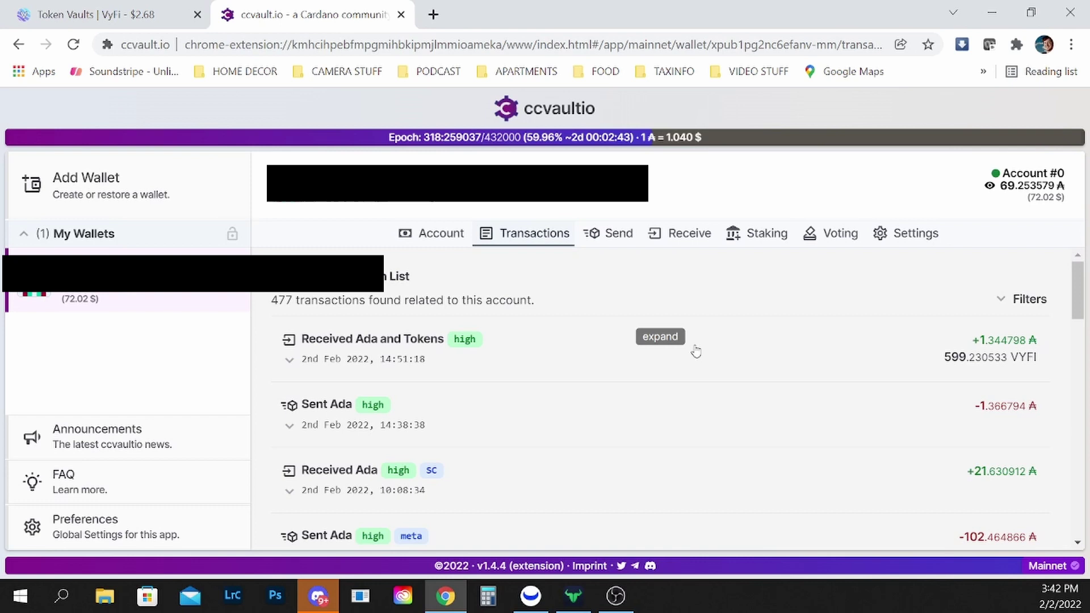
left_click(96, 16)
left_click(301, 315)
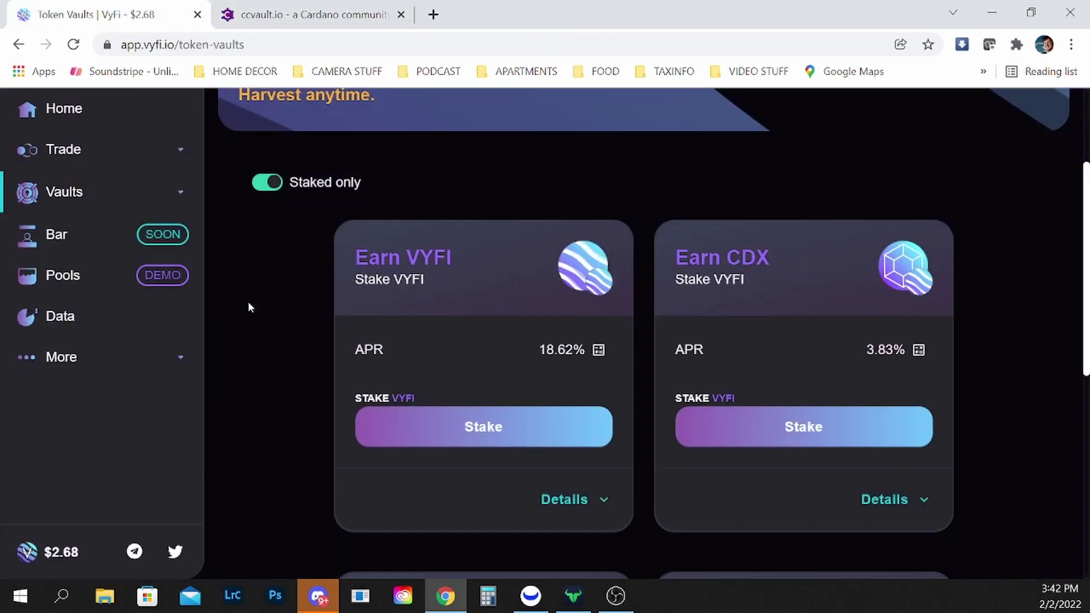
- Reload Token Vaults and resubmit a Max stake of 599.230533 VYFI into Earn VYFI
left_click(73, 44)
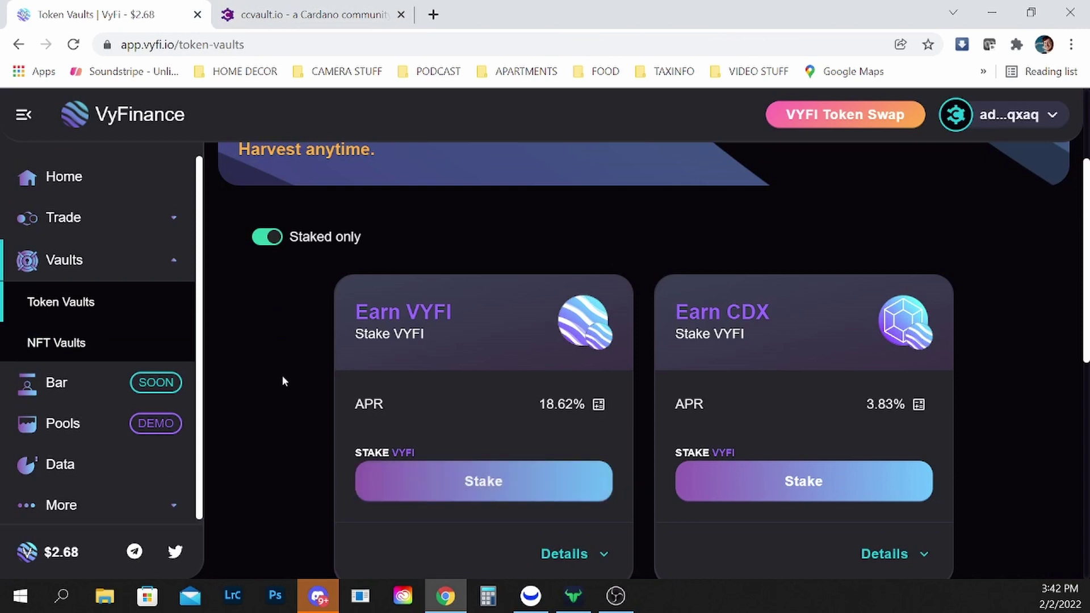
scroll(285, 373, "down", 3)
left_click(494, 352)
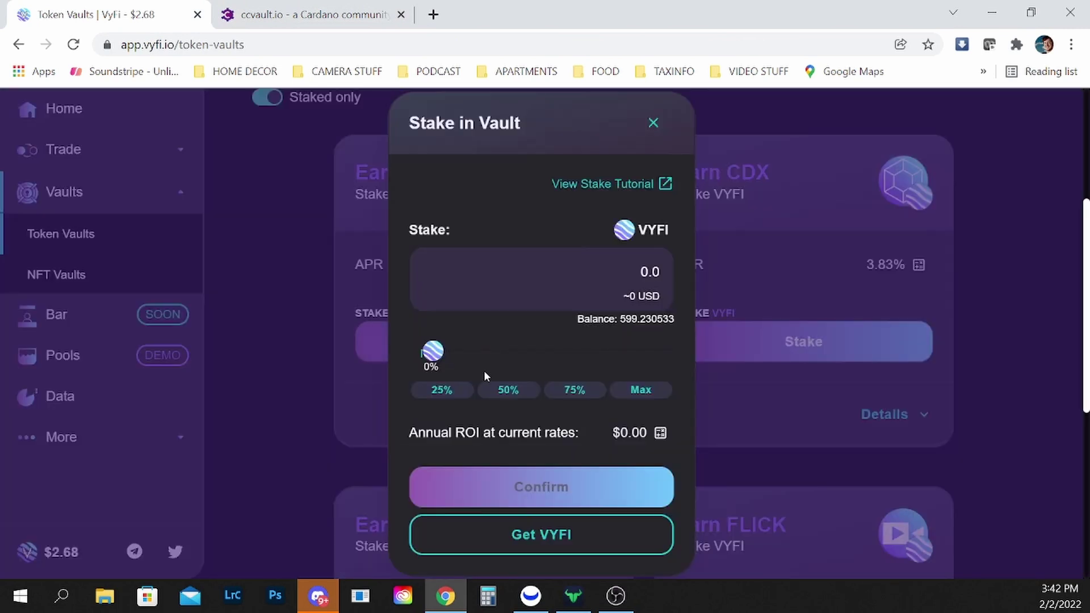
left_click(640, 390)
left_click(590, 485)
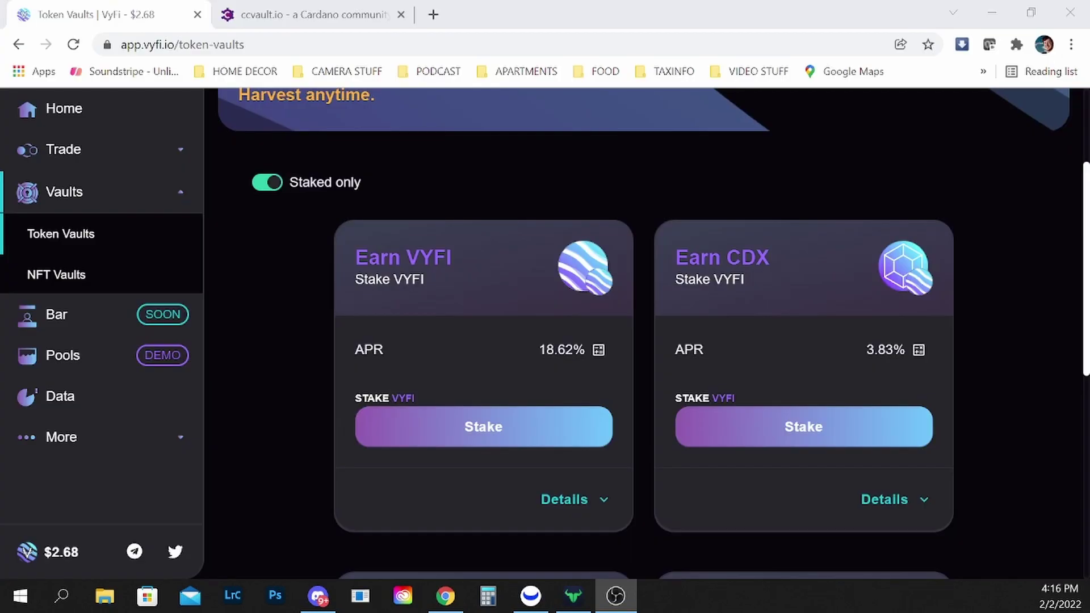
- Check the wallet's ADA and VYFI balances
scroll(1048, 273, "up", 4)
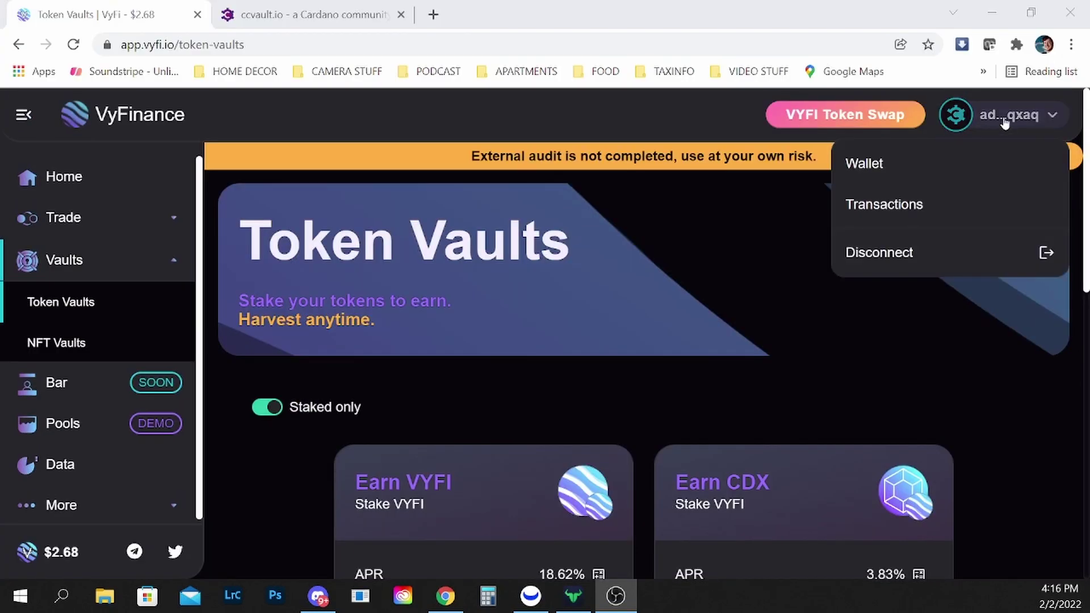
left_click(930, 164)
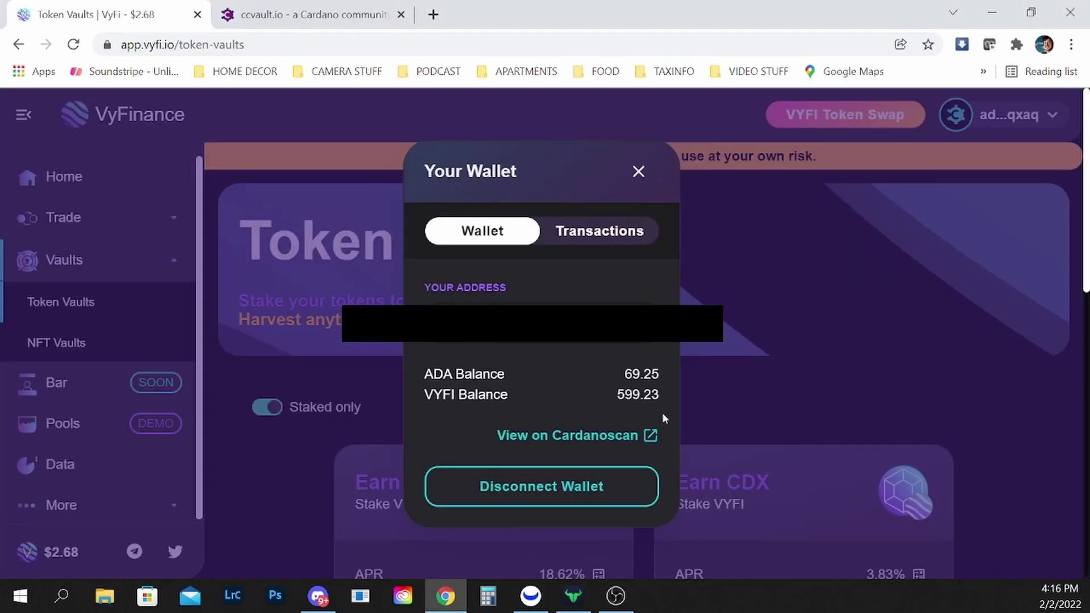
left_click(638, 173)
- Stake the full 599.23 VYFI balance in Earn VYFI so it shows 599 staked
scroll(341, 395, "down", 3)
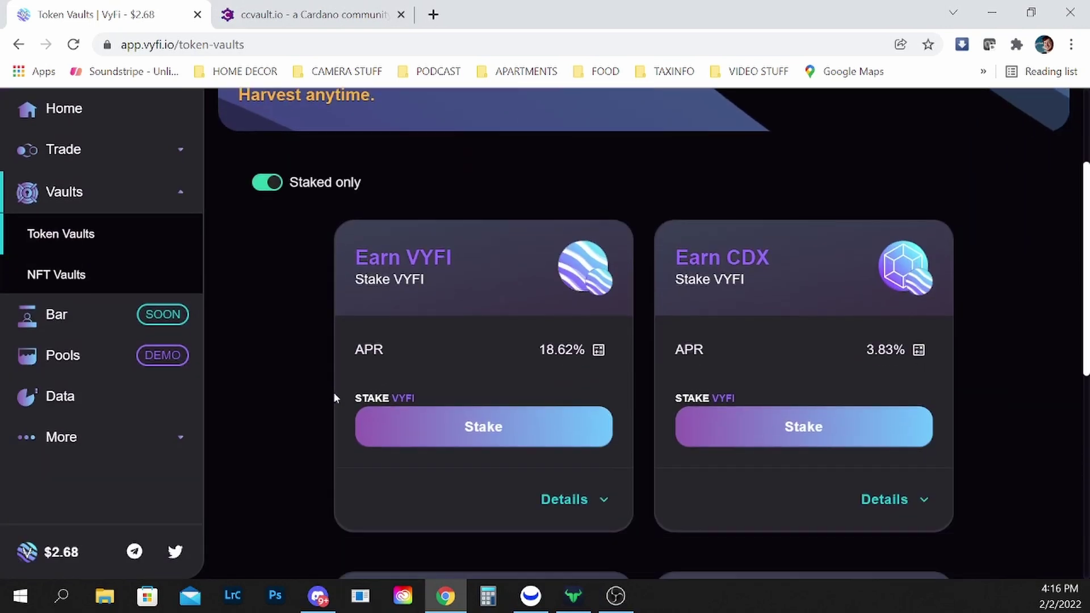
left_click(601, 428)
left_click(640, 391)
left_click(591, 485)
scroll(318, 380, "up", 4)
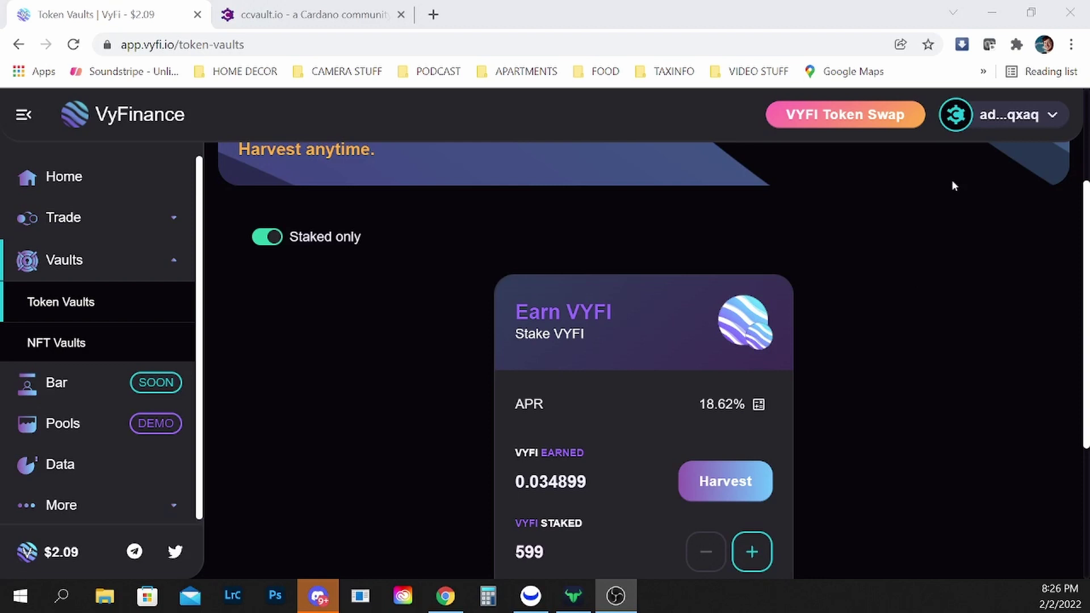
left_click(997, 117)
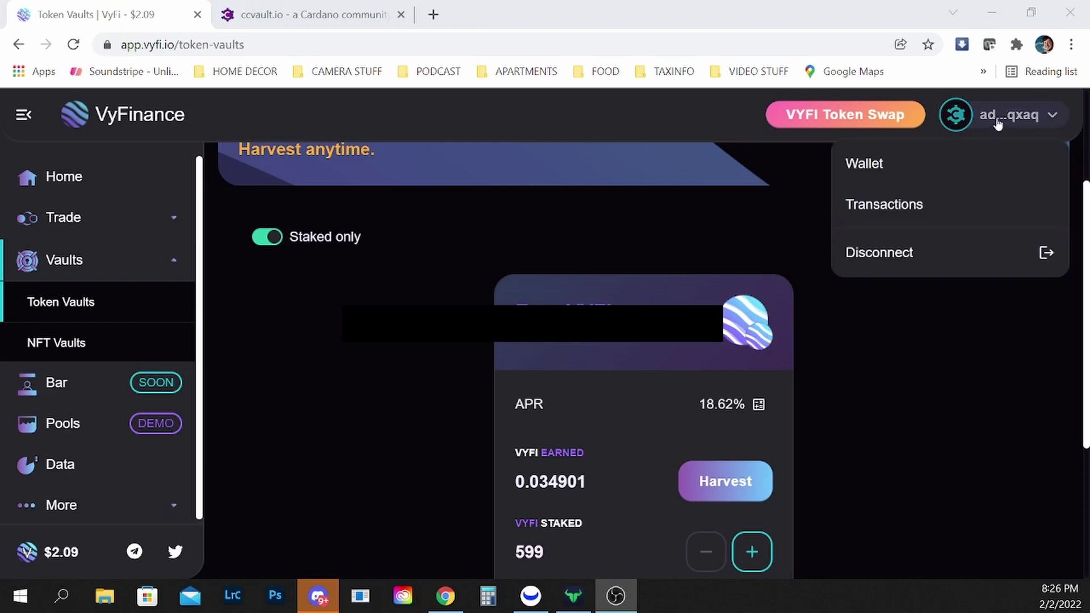
left_click(888, 165)
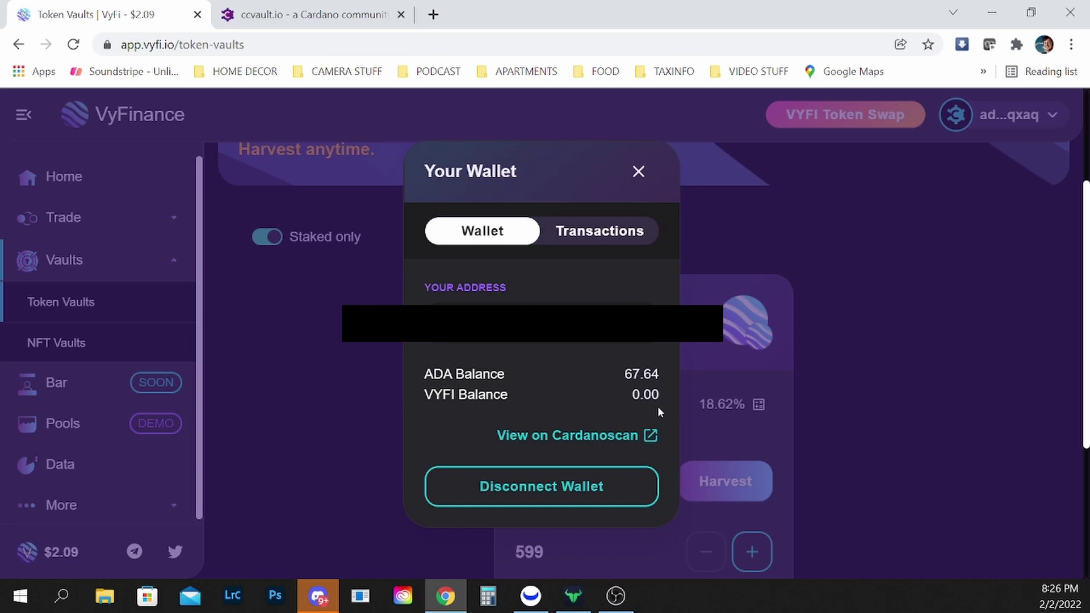
left_click(639, 173)
scroll(450, 274, "down", 3)
scroll(449, 273, "up", 1)
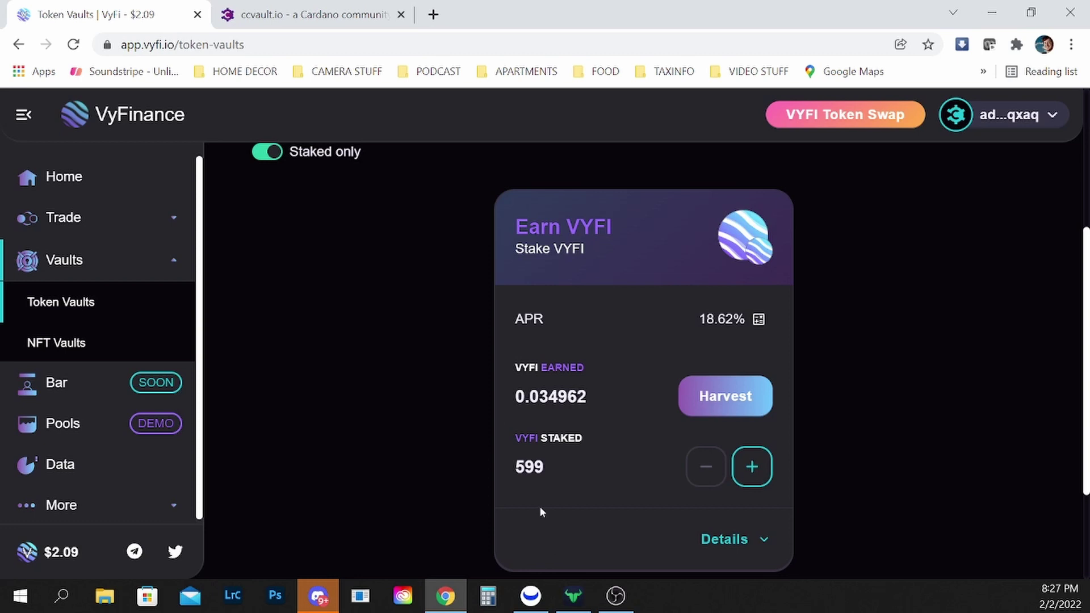
- Switch to ccvault.io's Transactions list showing 599.230533 VYFI sent
left_click(322, 8)
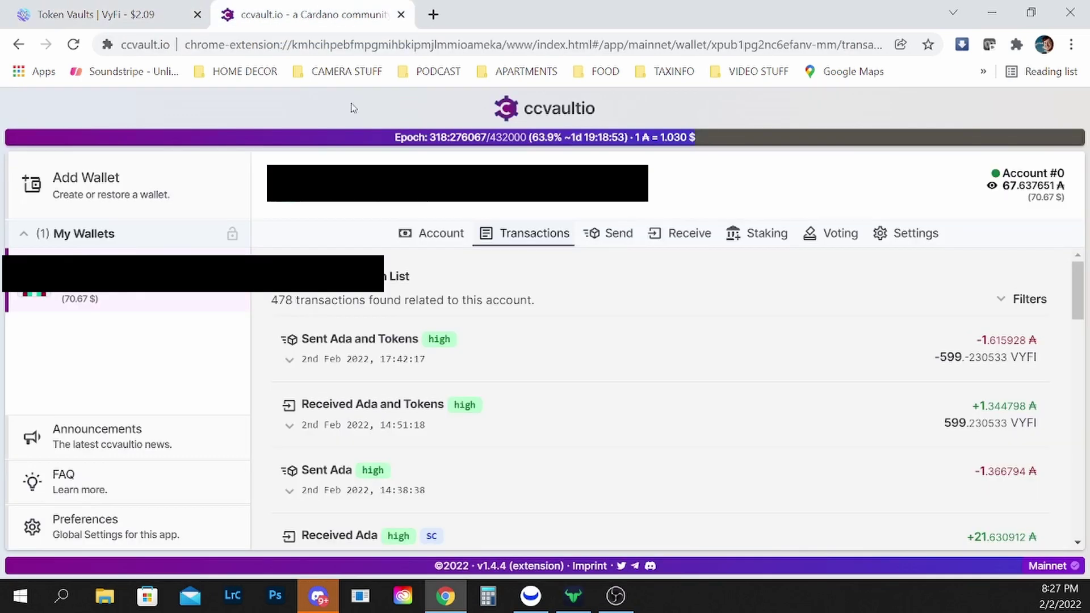